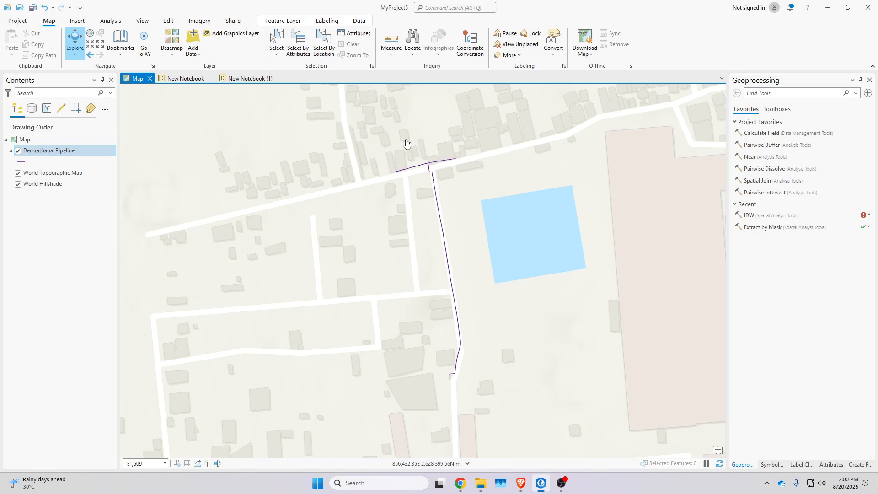
# Turn on labels for the Demrathana_Pipeline layer
pyautogui.rightClick(48, 154)
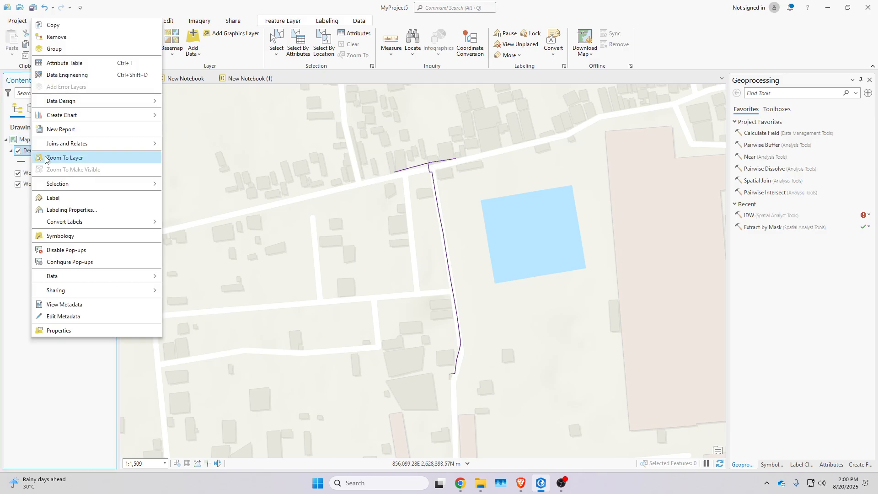
pyautogui.click(61, 198)
pyautogui.scroll(2, 453, 236)
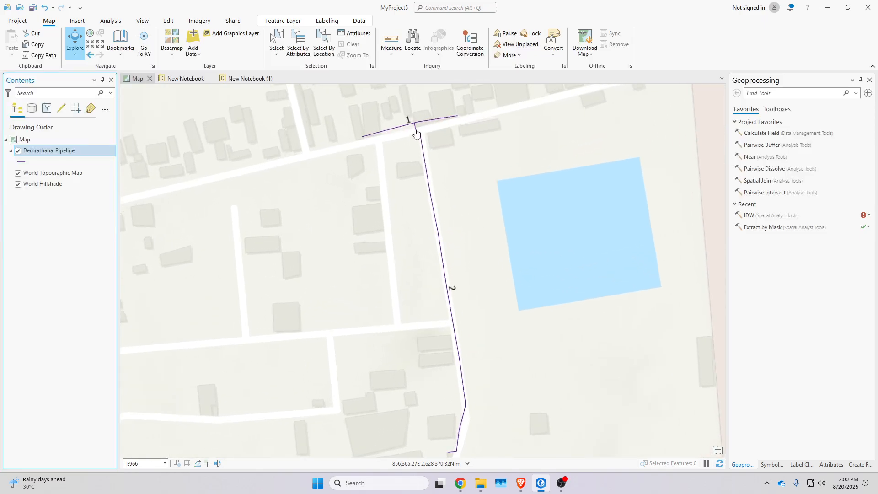
# Replace the pipeline layer's label expression with $feature.Diameter_p, apply it, and close the label class settings
pyautogui.rightClick(52, 156)
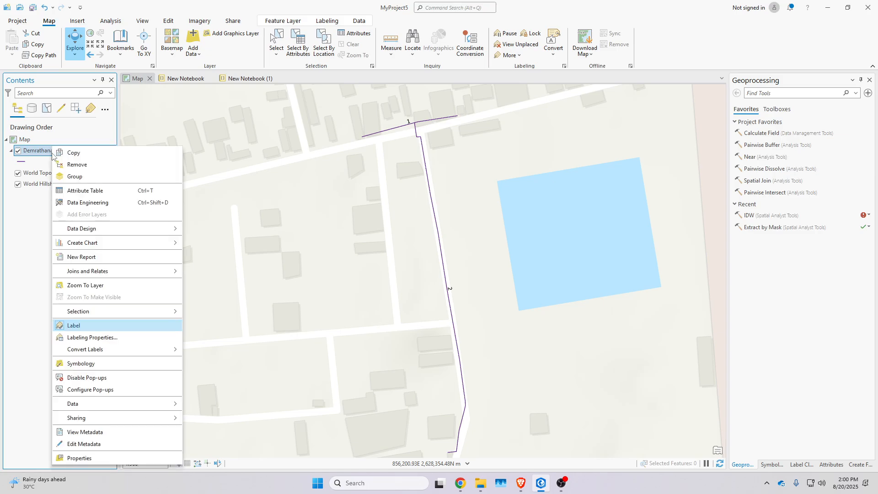
pyautogui.click(109, 338)
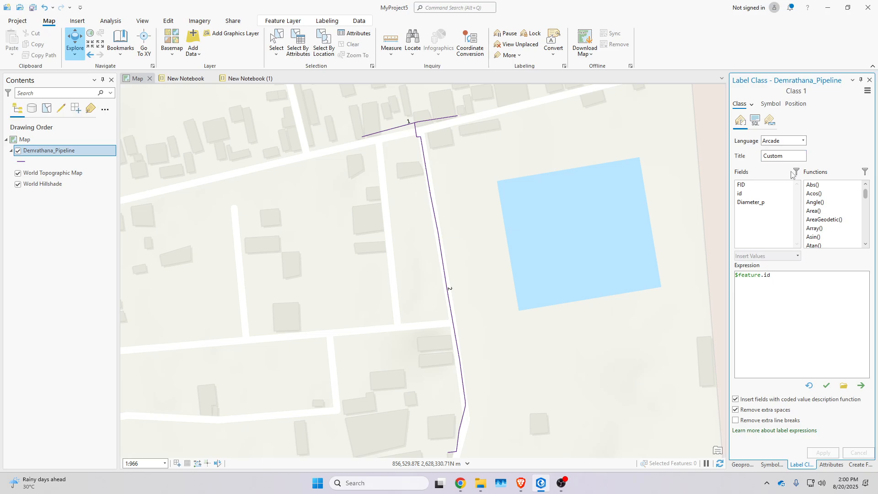
pyautogui.click(755, 203)
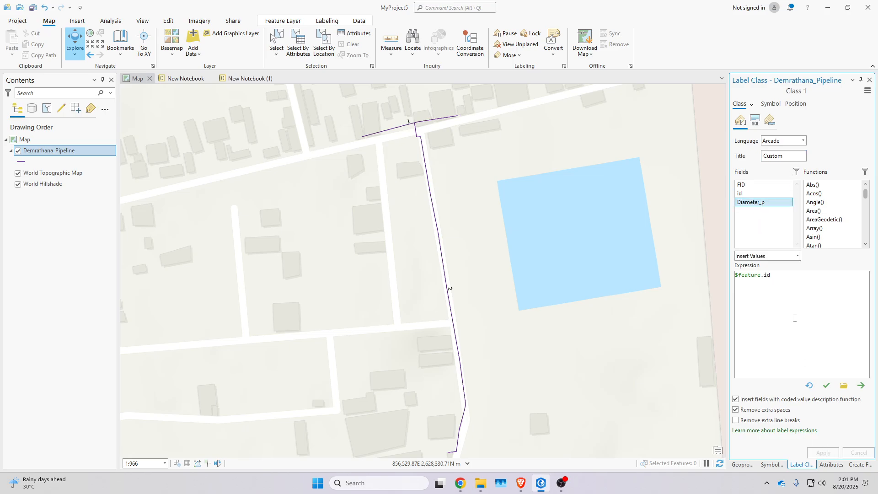
pyautogui.moveTo(771, 275); pyautogui.dragTo(678, 282)
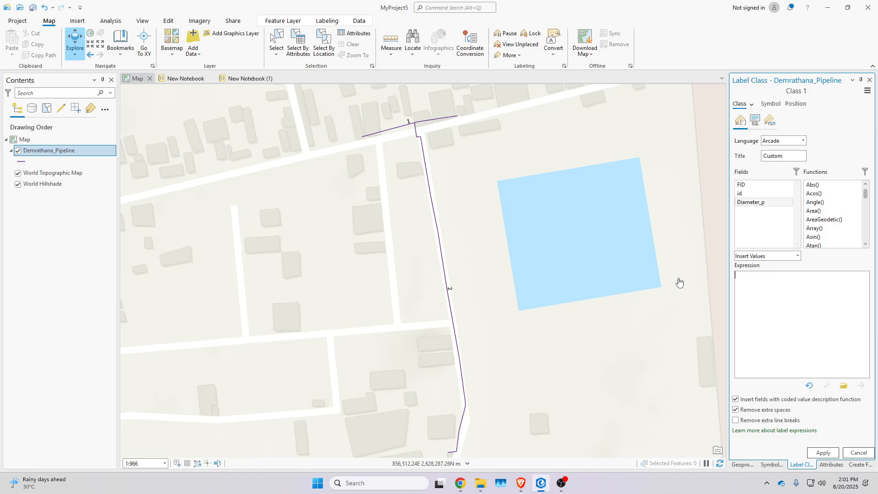
pyautogui.doubleClick(762, 202)
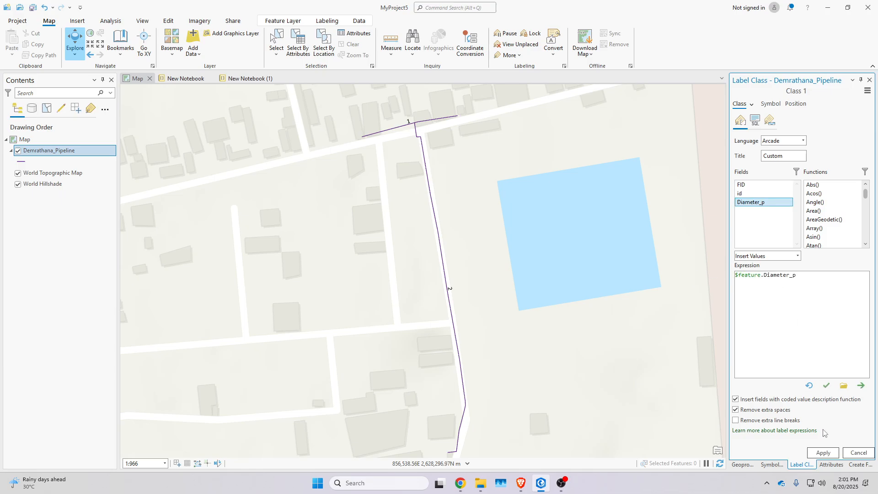
pyautogui.click(825, 452)
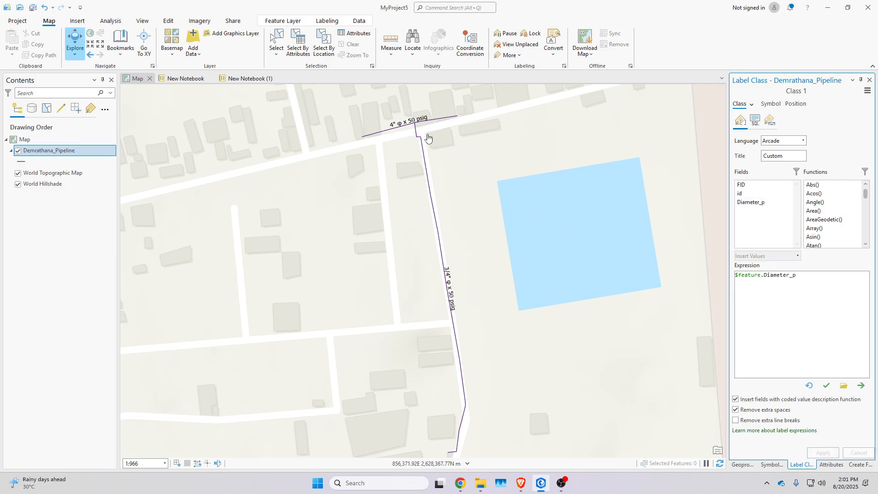
pyautogui.scroll(2, 421, 129)
pyautogui.scroll(-2, 428, 139)
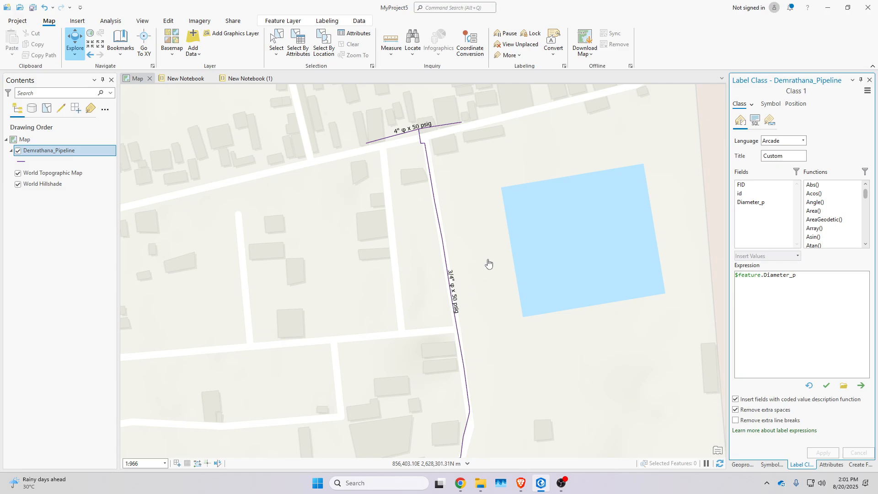
pyautogui.scroll(-2, 485, 265)
pyautogui.scroll(4, 481, 235)
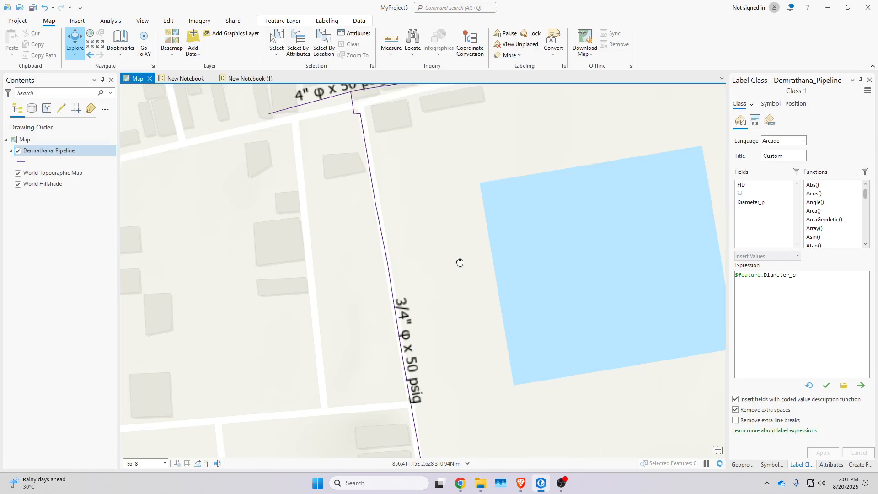
pyautogui.moveTo(425, 306); pyautogui.dragTo(500, 380)
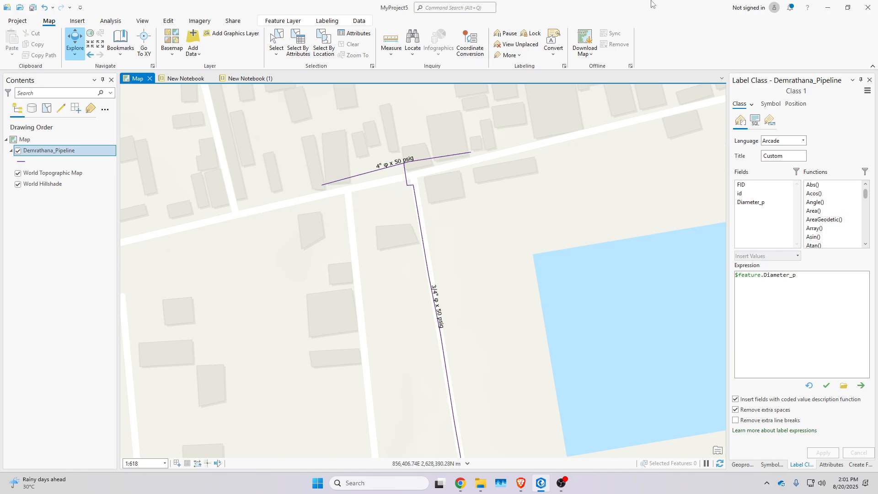
pyautogui.click(869, 80)
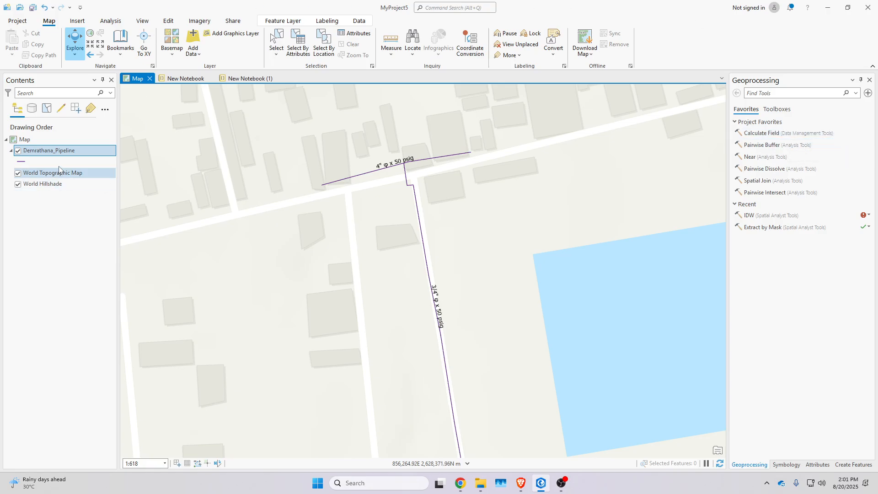
# Start the Convert Labels To Annotation tool for the Demrathana_Pipeline layer
pyautogui.rightClick(42, 155)
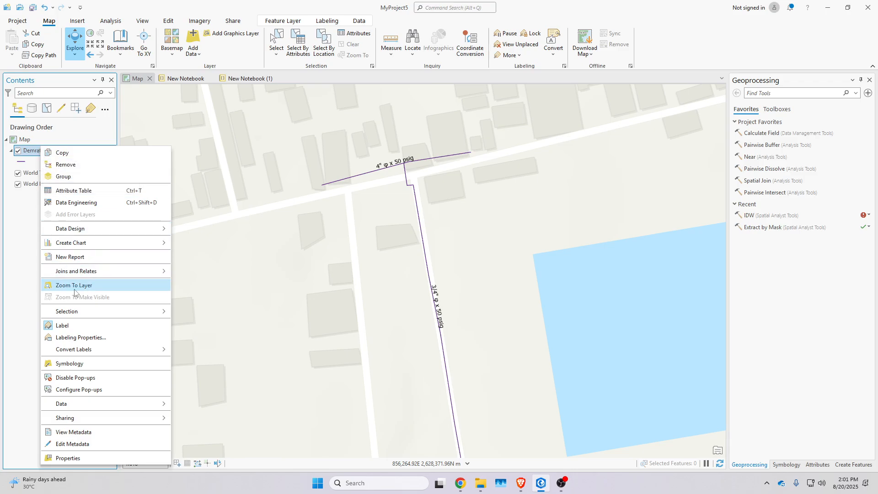
pyautogui.moveTo(110, 356)
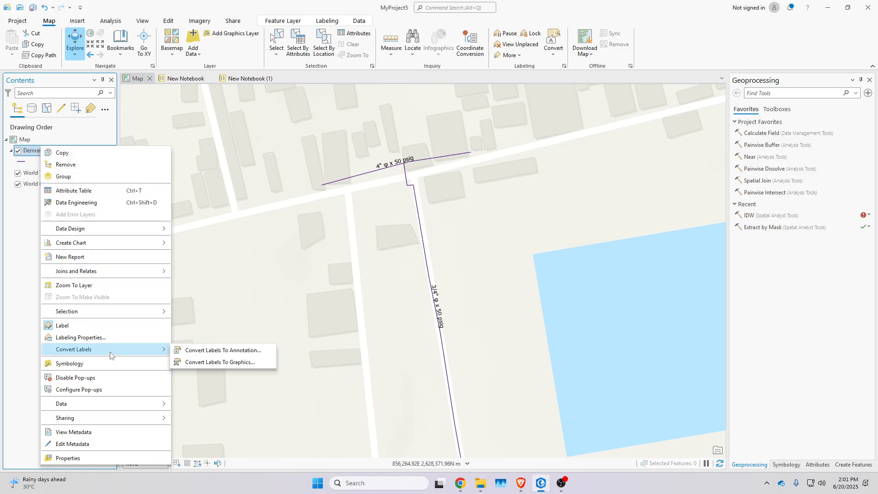
pyautogui.click(220, 350)
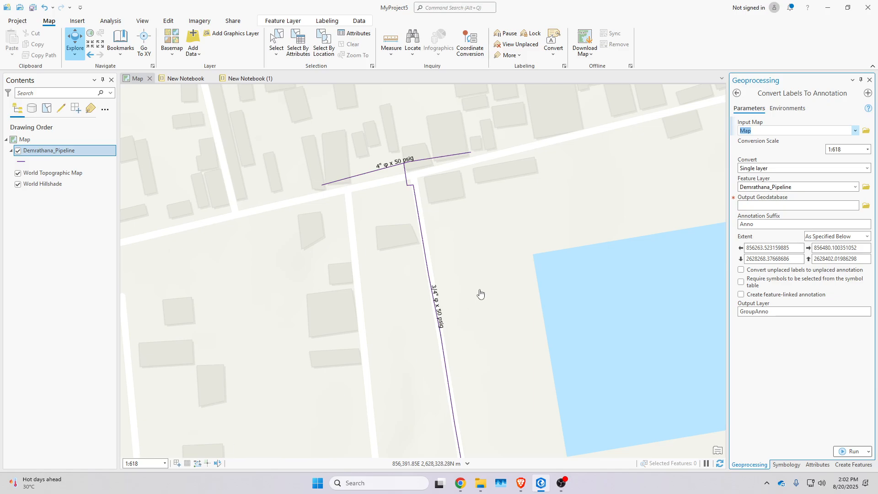
# Examine how the diameter labels shift and scale along the pipeline at different zoom levels
pyautogui.scroll(2, 426, 242)
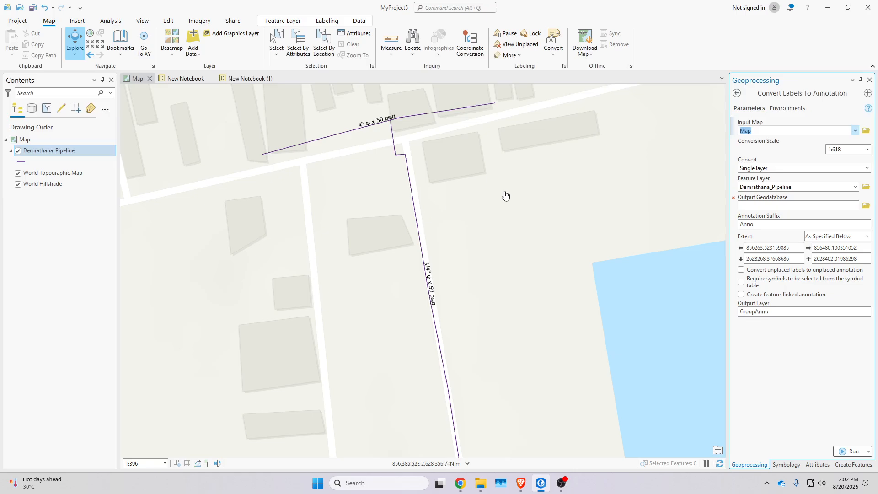
pyautogui.moveTo(495, 213); pyautogui.dragTo(486, 247)
pyautogui.scroll(2, 453, 254)
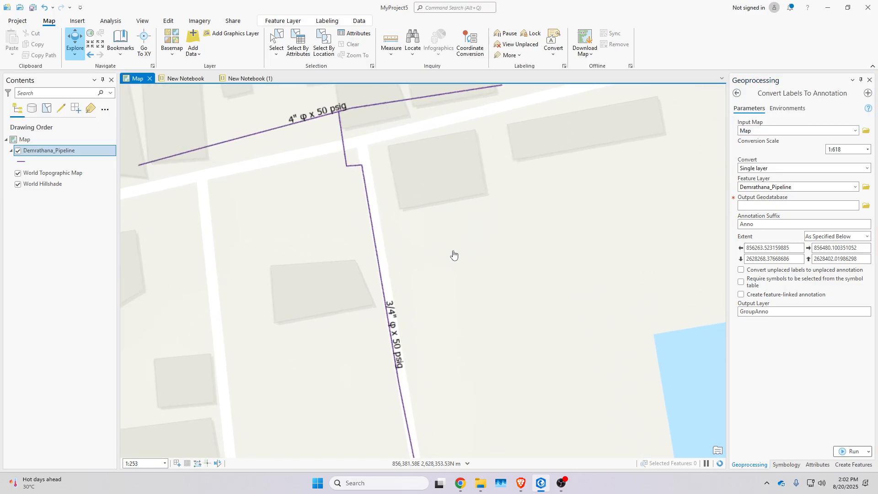
pyautogui.moveTo(476, 313); pyautogui.dragTo(467, 226)
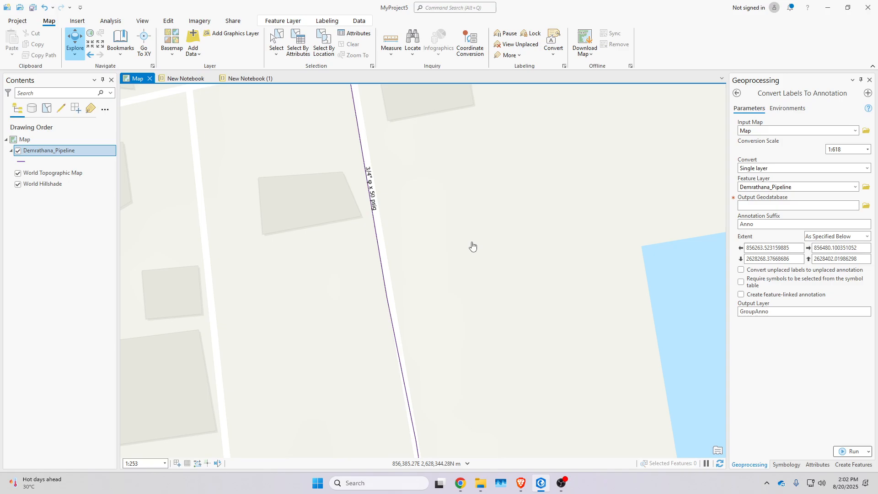
pyautogui.moveTo(473, 328)
pyautogui.mouseDown()
pyautogui.moveTo(472, 225)
pyautogui.moveTo(462, 190)
pyautogui.mouseUp()
pyautogui.moveTo(482, 412); pyautogui.dragTo(459, 224)
pyautogui.moveTo(437, 283); pyautogui.dragTo(485, 430)
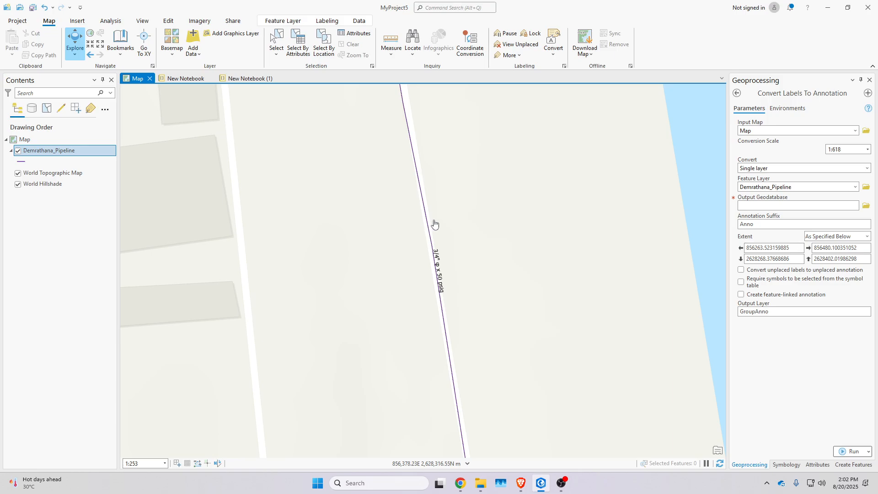
pyautogui.scroll(-5, 441, 223)
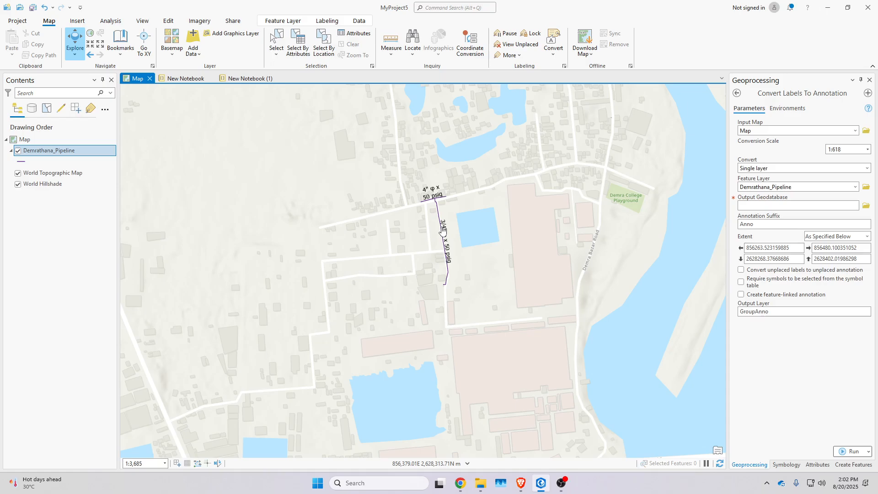
pyautogui.scroll(5, 442, 231)
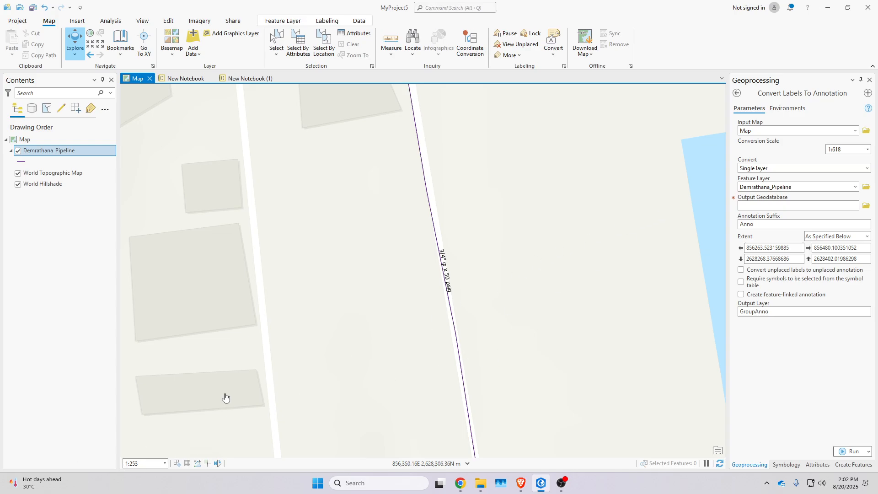
# Set the annotation conversion scale to 1:100 and keep the conversion on a single layer
pyautogui.click(842, 149)
pyautogui.click(843, 150)
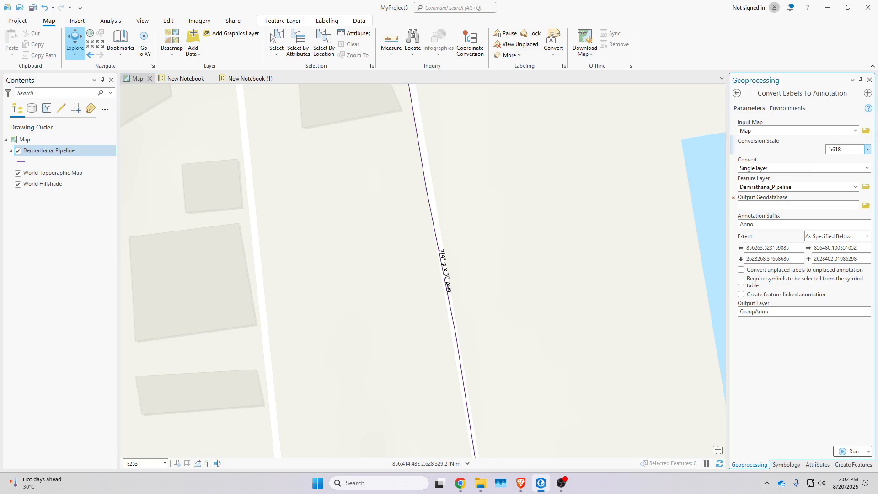
pyautogui.write('100')
pyautogui.click(866, 170)
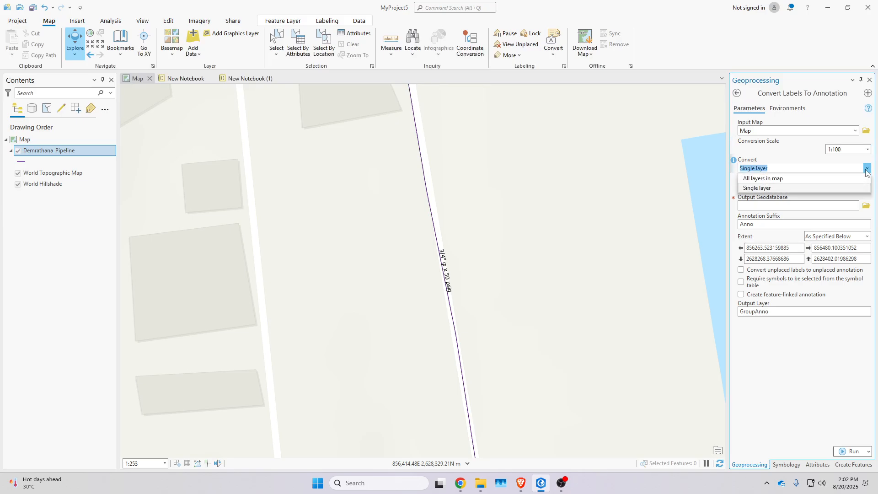
pyautogui.click(865, 171)
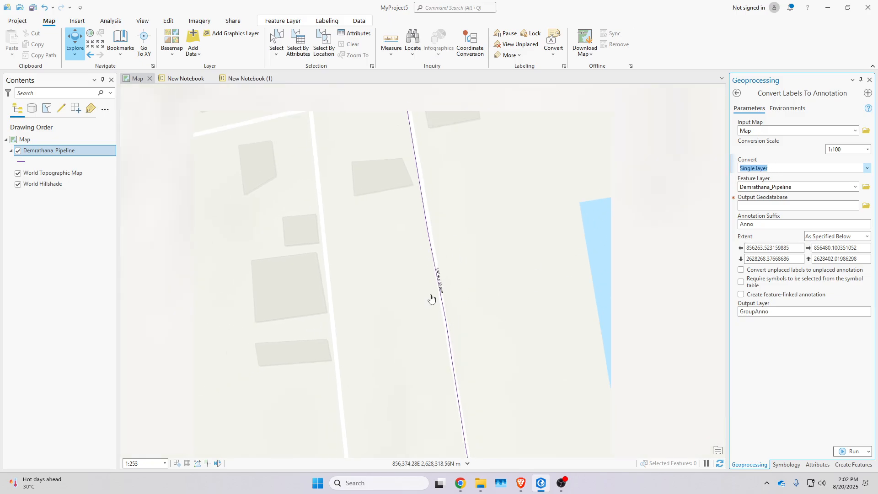
# Choose MyProject5.gdb in the project folder as the output geodatabase for the annotation
pyautogui.scroll(-5, 430, 302)
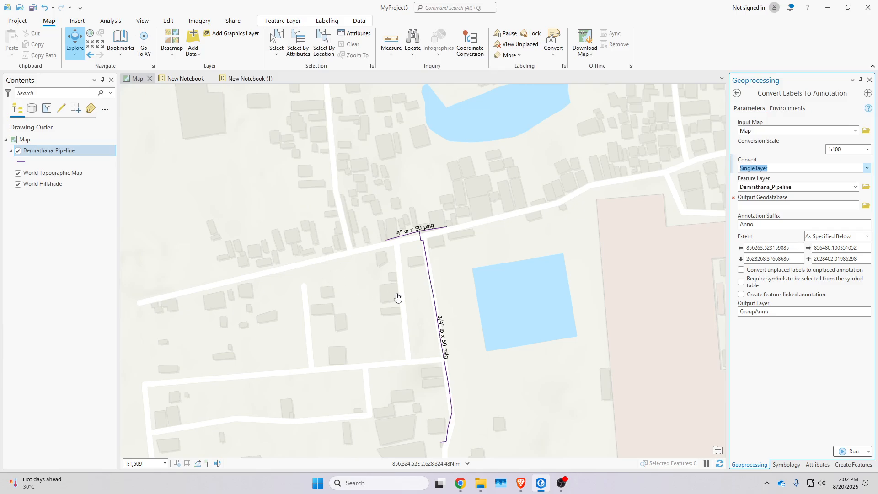
pyautogui.scroll(4, 510, 327)
pyautogui.moveTo(395, 330); pyautogui.dragTo(463, 363)
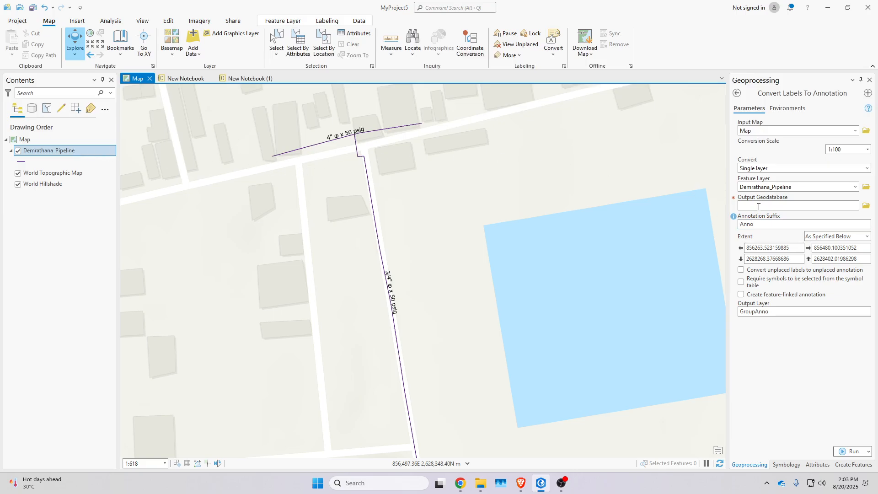
pyautogui.click(865, 206)
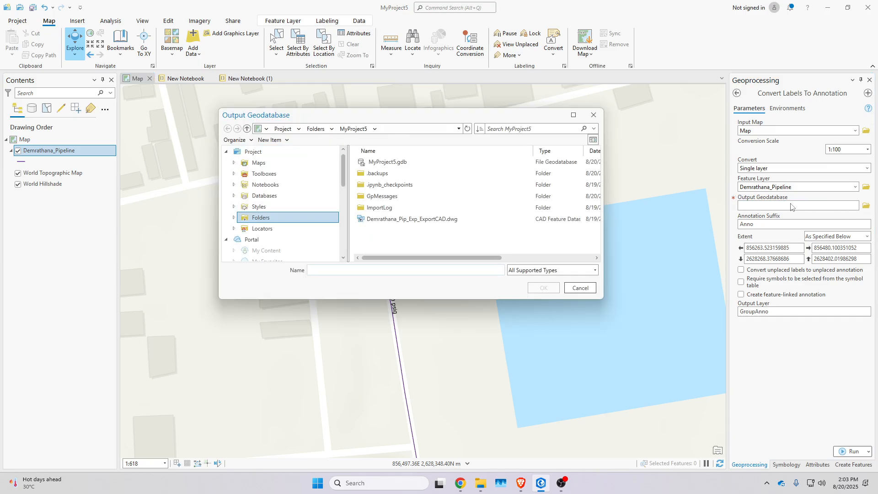
pyautogui.click(429, 166)
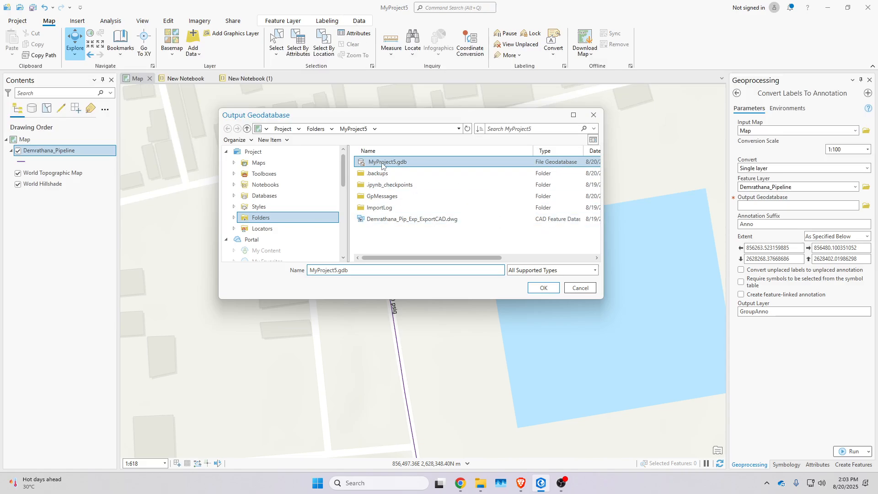
pyautogui.click(543, 288)
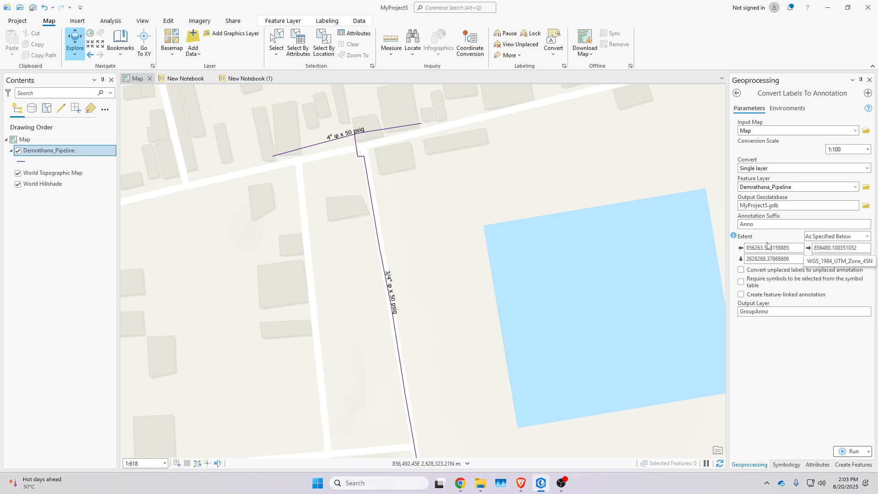
# Set the annotation extent to the current display extent, covering the whole pipeline
pyautogui.click(867, 237)
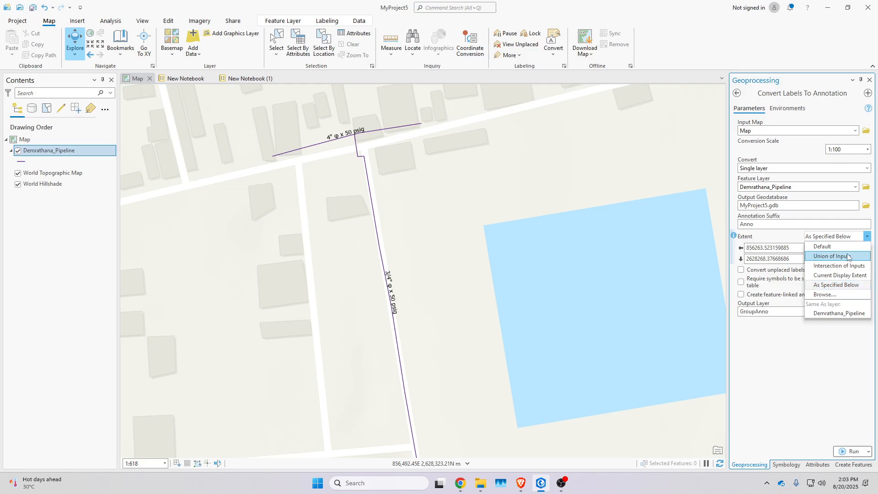
pyautogui.click(835, 313)
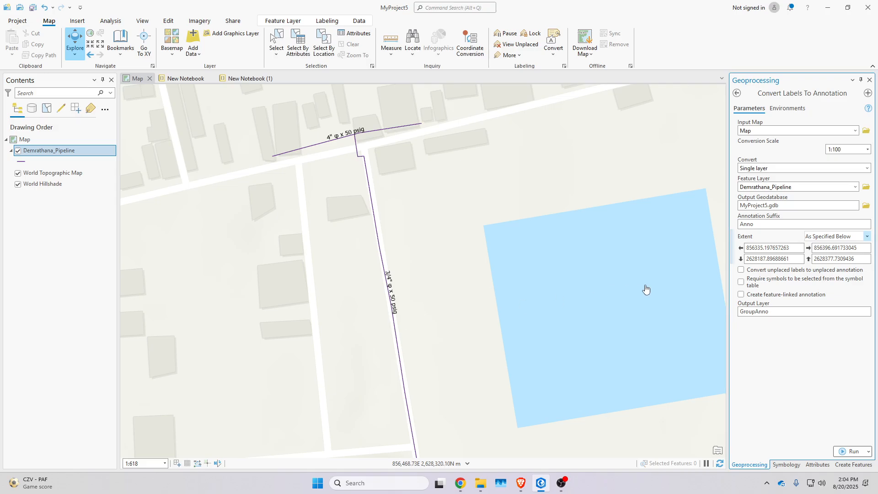
pyautogui.scroll(-2, 414, 239)
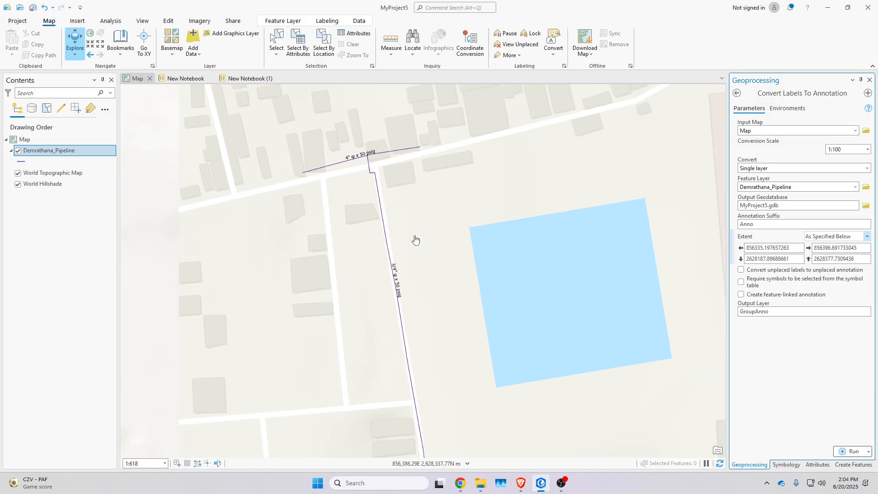
pyautogui.scroll(-2, 417, 268)
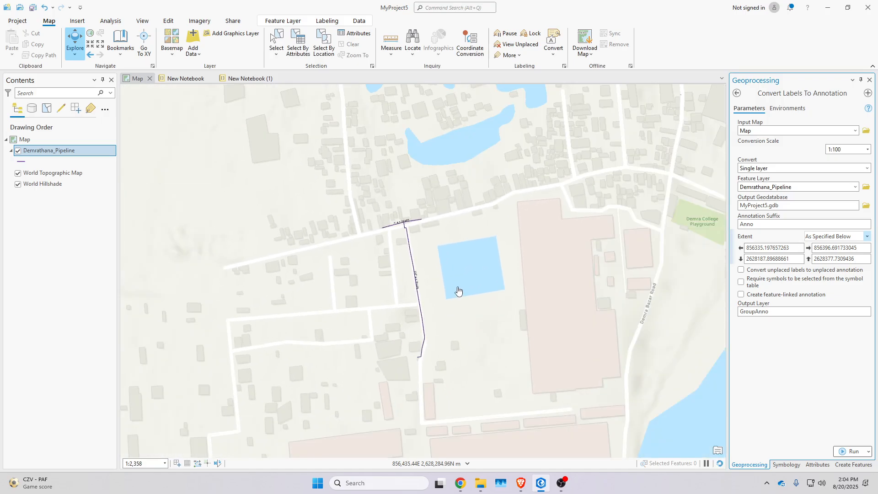
pyautogui.click(868, 238)
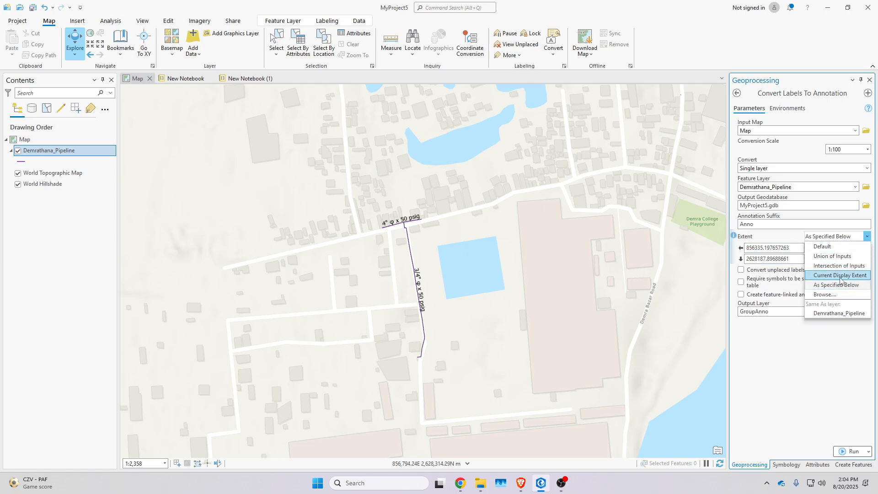
pyautogui.click(840, 275)
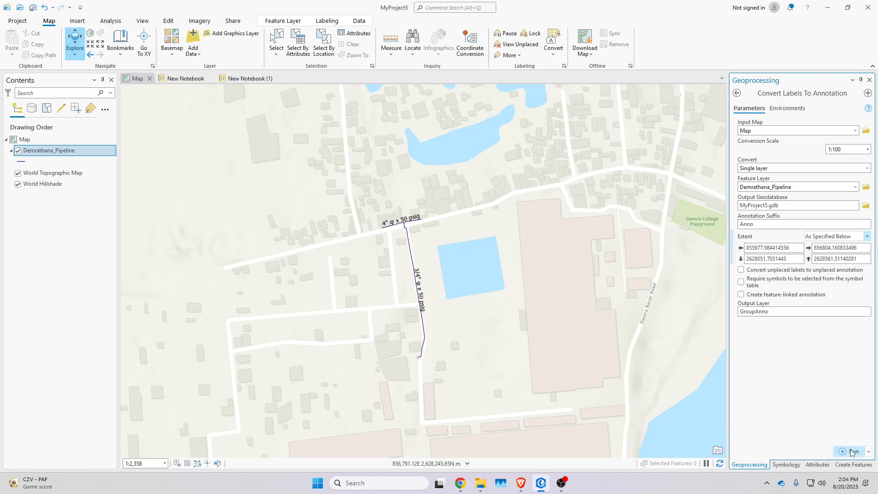
# Run the single-layer label-to-annotation conversion and hide the original Demrathana_Pipeline layer
pyautogui.click(851, 451)
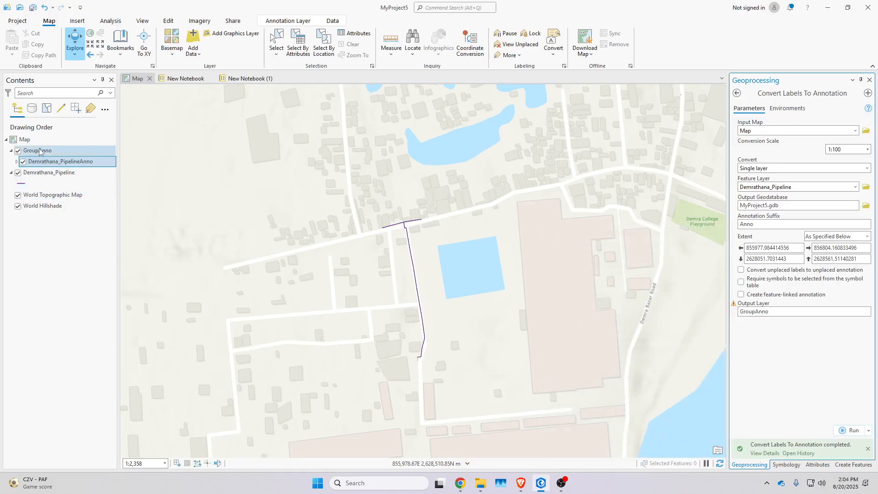
pyautogui.click(18, 173)
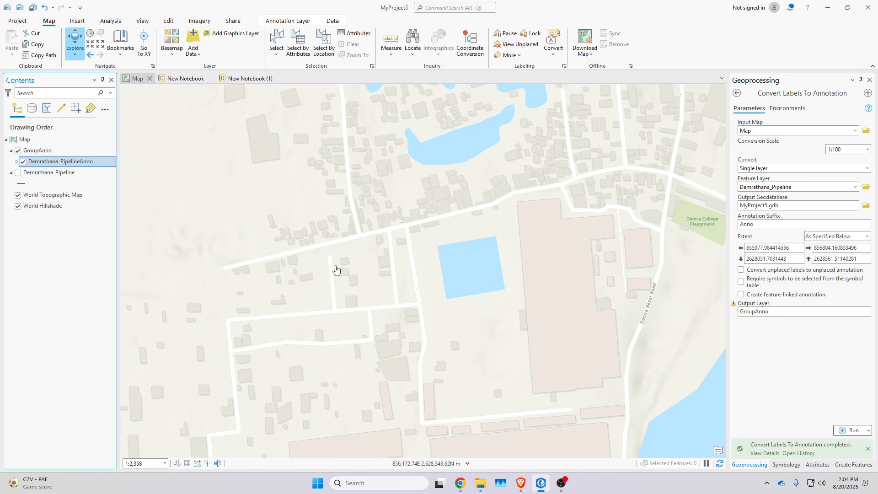
# Examine the placement and size of the converted diameter annotations along the pipeline route at close zoom
pyautogui.scroll(5, 407, 269)
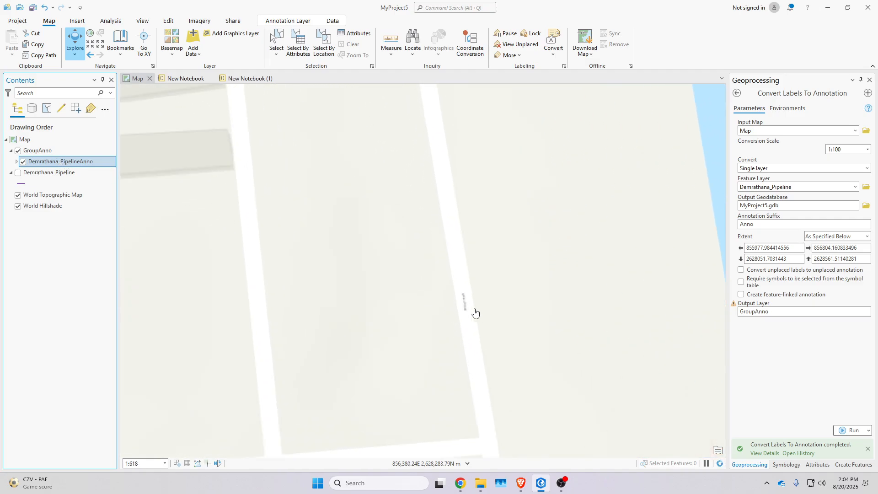
pyautogui.scroll(3, 475, 314)
pyautogui.moveTo(476, 255); pyautogui.dragTo(485, 316)
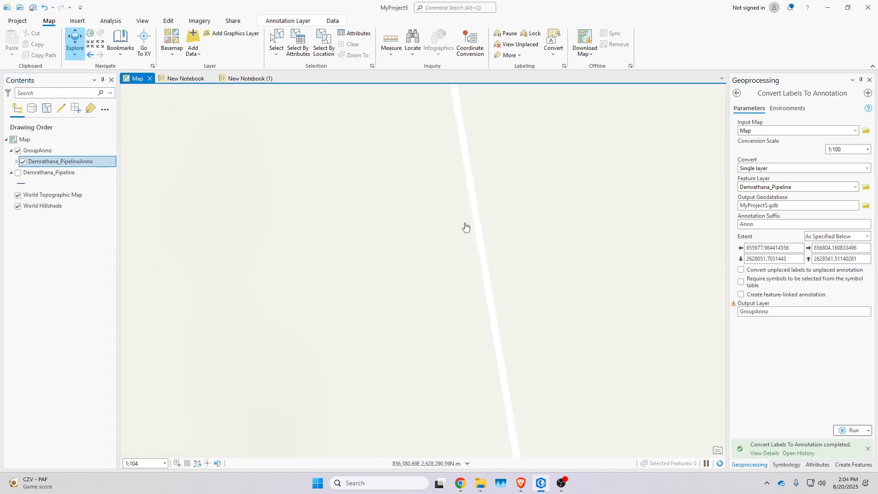
pyautogui.scroll(-3, 457, 192)
pyautogui.moveTo(457, 243); pyautogui.dragTo(463, 321)
pyautogui.scroll(2, 433, 245)
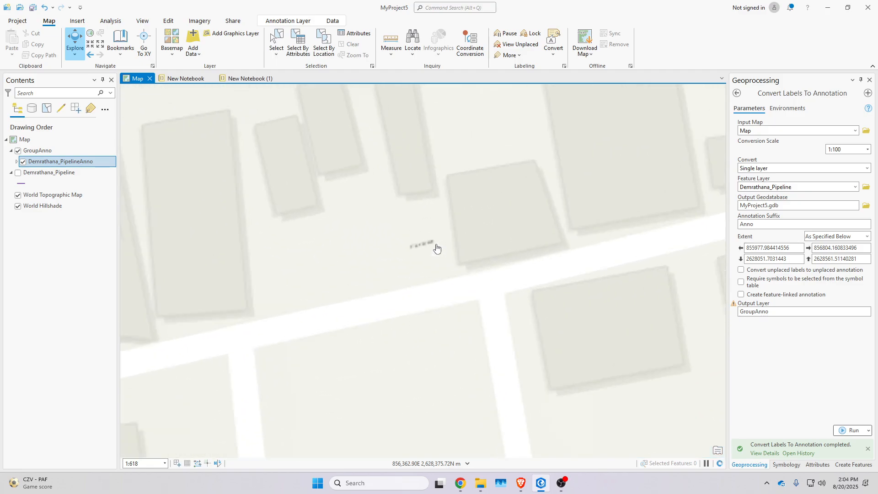
pyautogui.moveTo(434, 286); pyautogui.dragTo(427, 252)
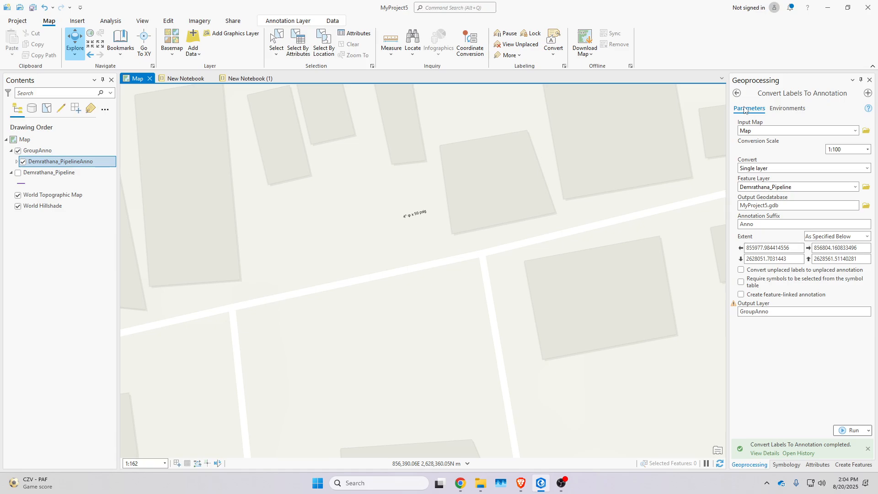
# Search the geoprocessing tools for "cad", open Export to CAD, and set GroupAnno\Demrathana_PipelineAnno as the input features
pyautogui.click(736, 94)
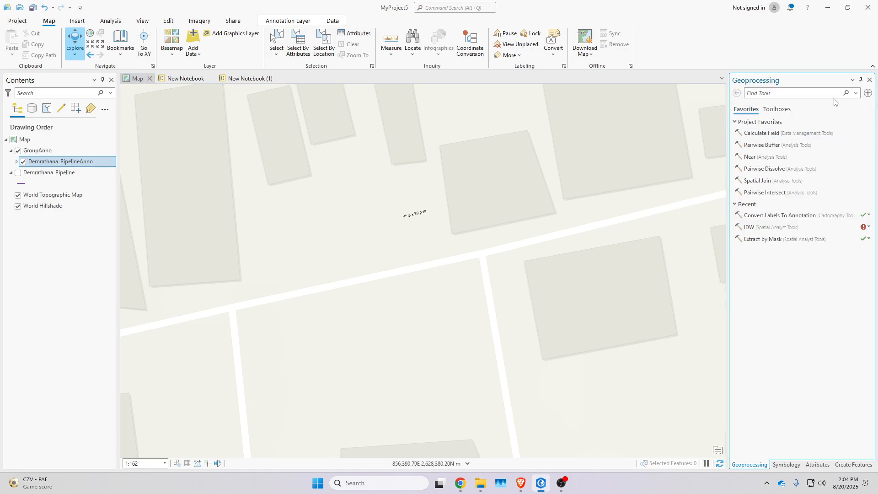
pyautogui.write('cas')
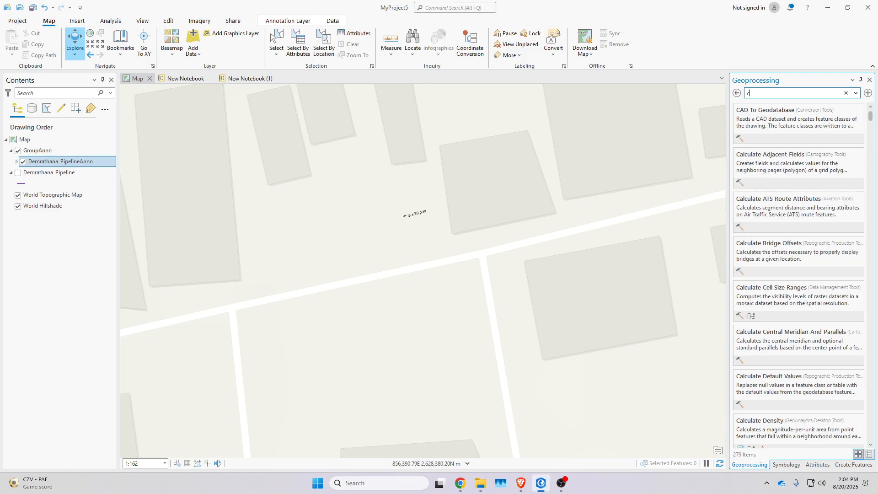
pyautogui.press('BackSpace')
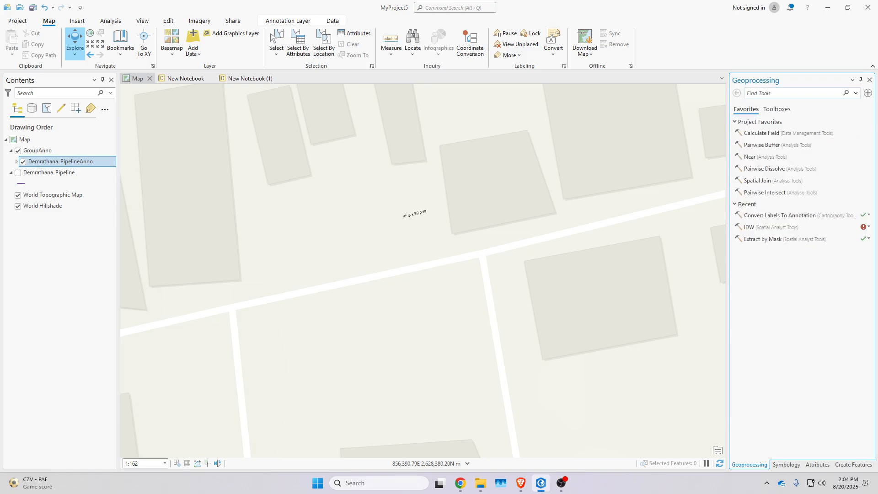
pyautogui.write('ex')
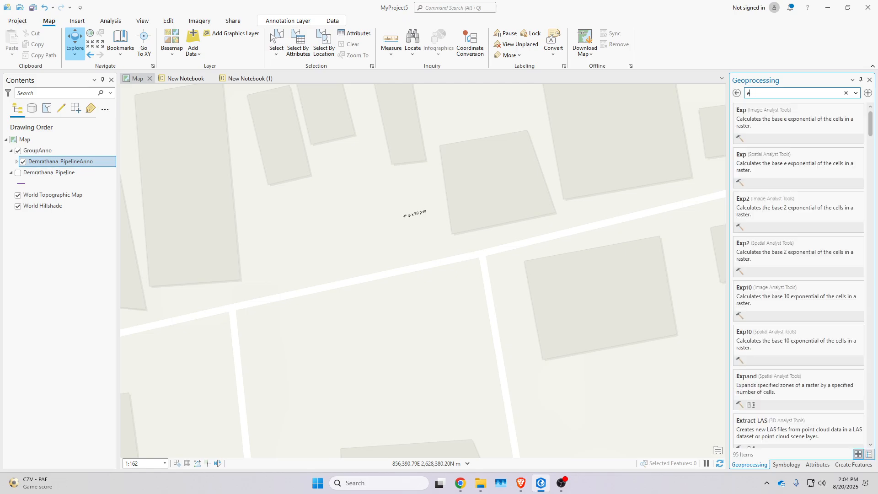
pyautogui.press('BackSpace')
pyautogui.write('cad')
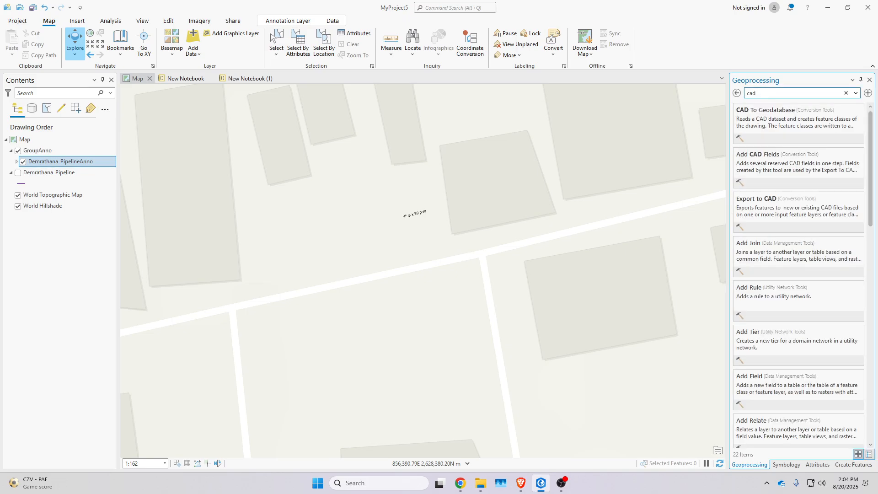
pyautogui.click(761, 202)
pyautogui.click(854, 133)
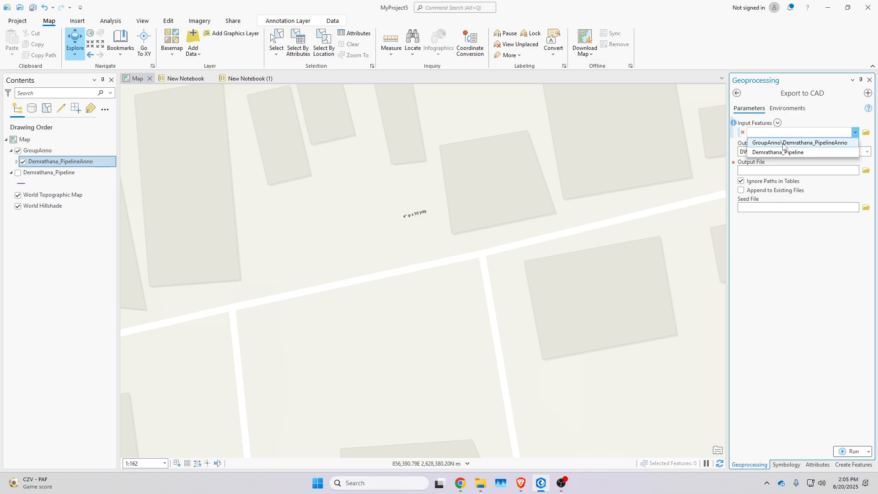
pyautogui.click(783, 142)
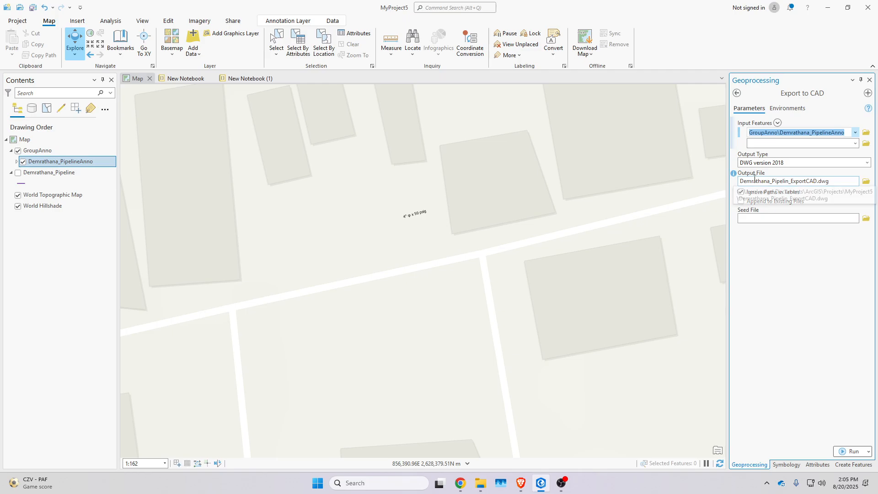
# Set the CAD output file to demra_anno in the desktop folder containing demra2.dwg, and run the export
pyautogui.click(865, 182)
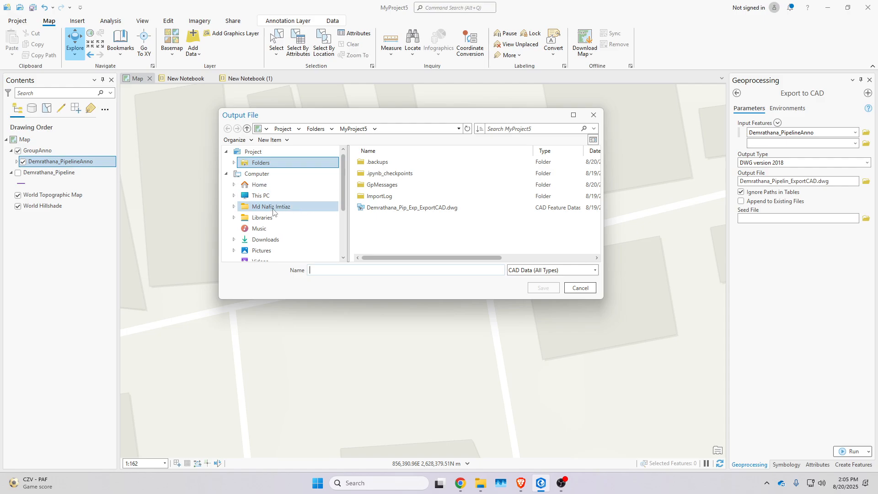
pyautogui.scroll(-3, 280, 215)
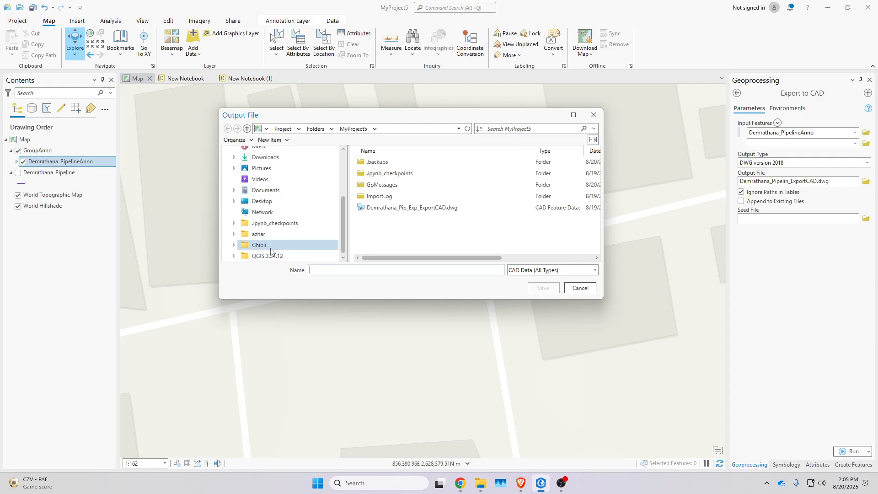
pyautogui.click(265, 233)
pyautogui.click(350, 268)
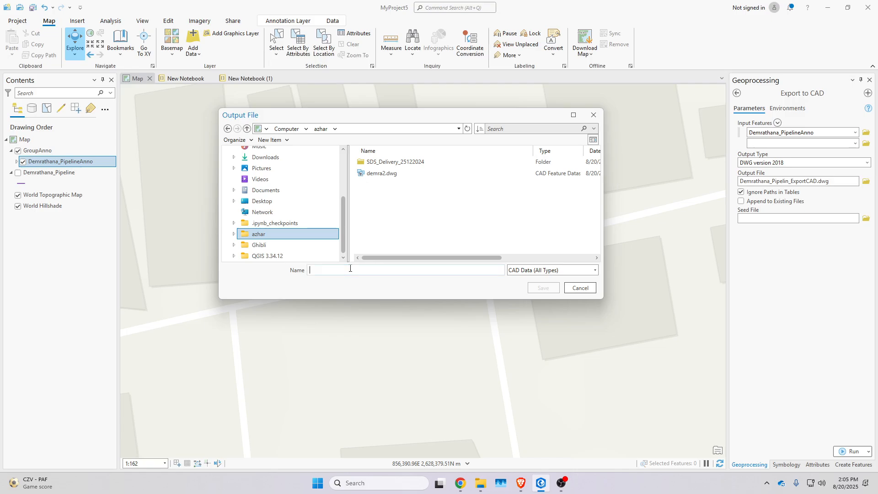
pyautogui.write('demt')
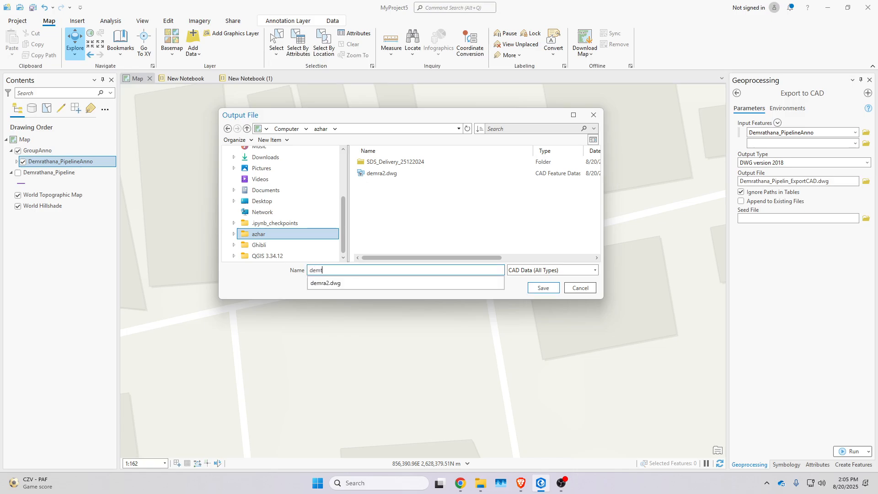
pyautogui.press('BackSpace')
pyautogui.write('ra_anno')
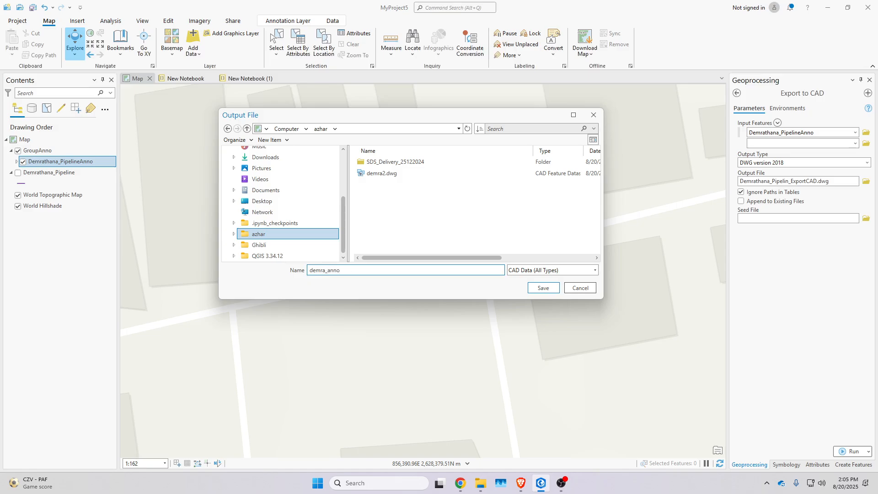
pyautogui.click(543, 288)
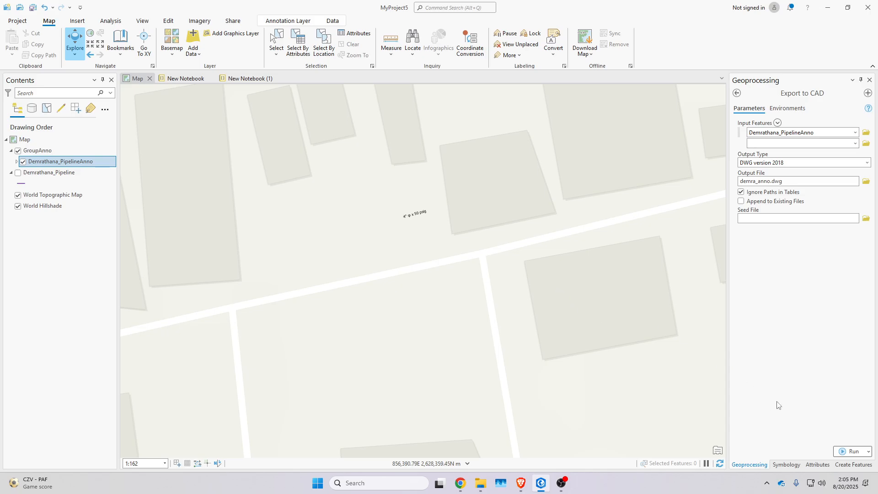
pyautogui.click(848, 451)
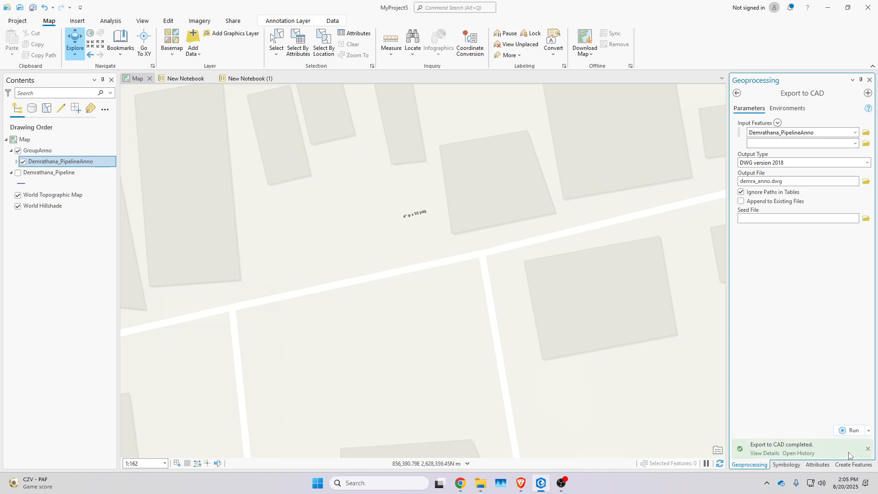
# Open the exported demra_anno.dwg in AutoCAD from its desktop folder, choosing to continue opening the foreign DWG file
pyautogui.moveTo(849, 455)
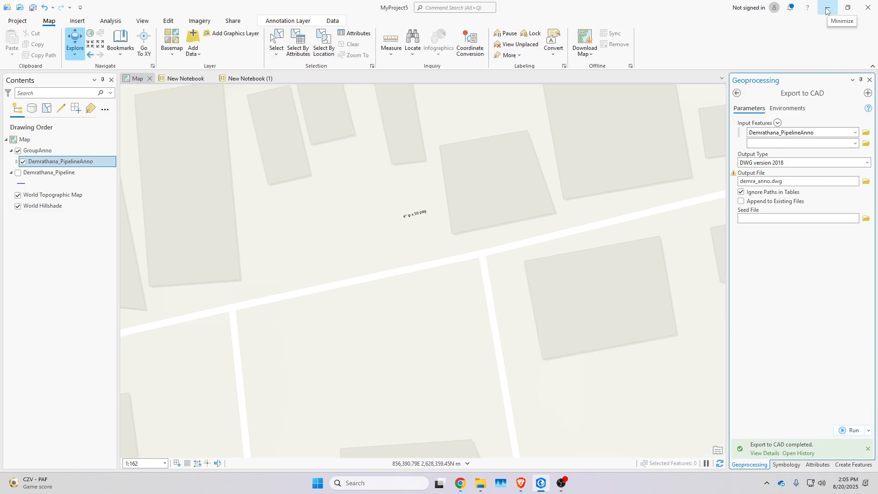
pyautogui.moveTo(482, 485)
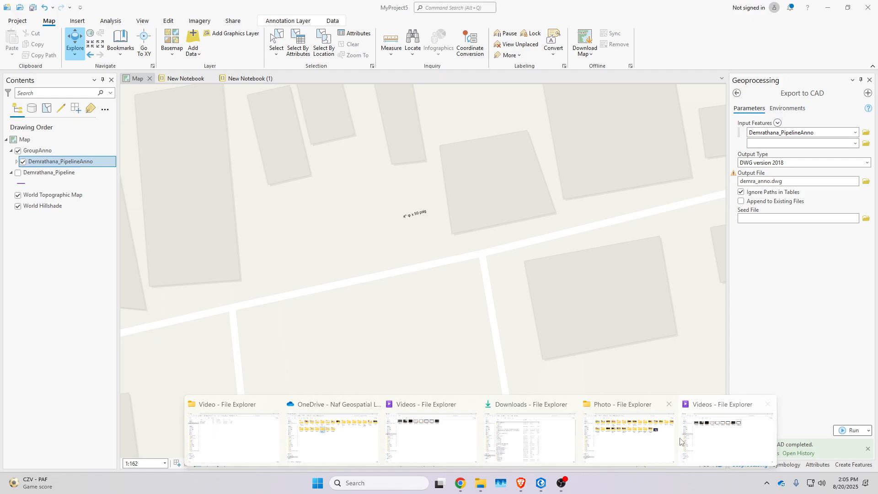
pyautogui.moveTo(612, 445)
pyautogui.click(826, 7)
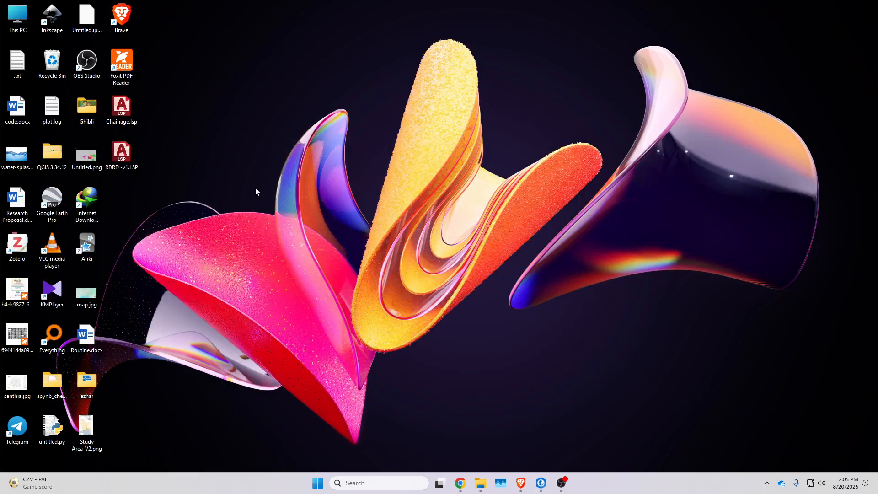
pyautogui.doubleClick(87, 384)
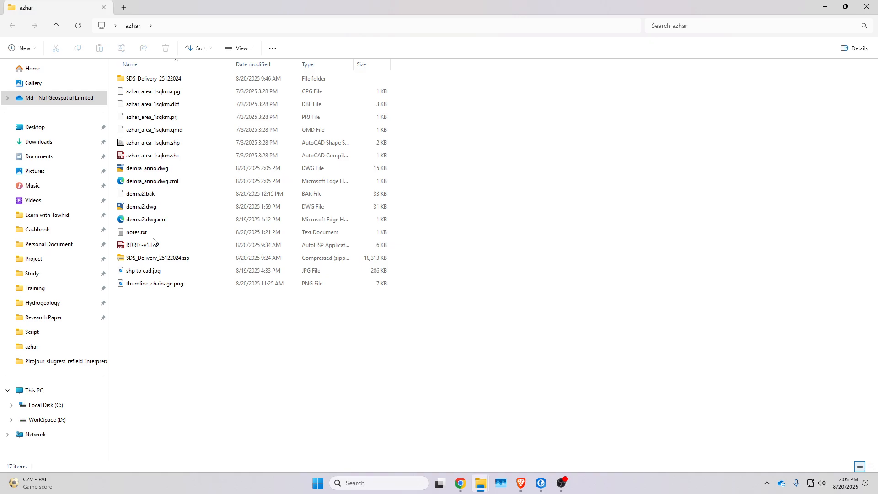
pyautogui.click(155, 170)
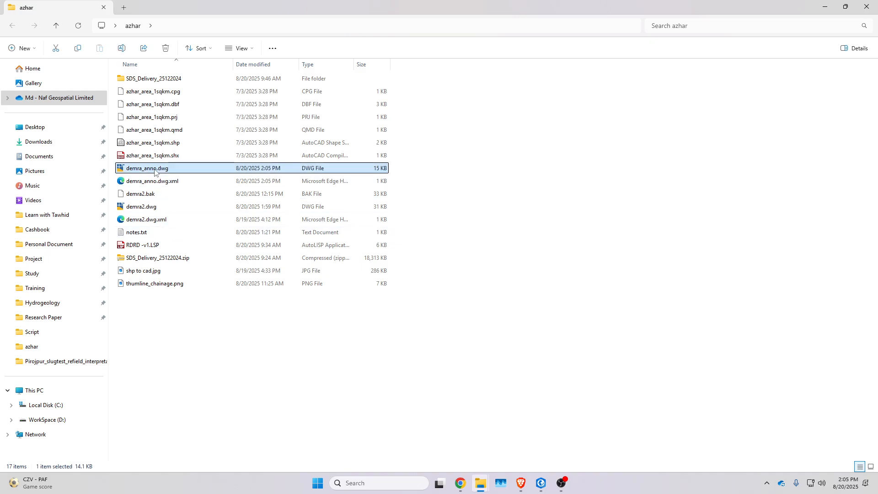
pyautogui.doubleClick(157, 171)
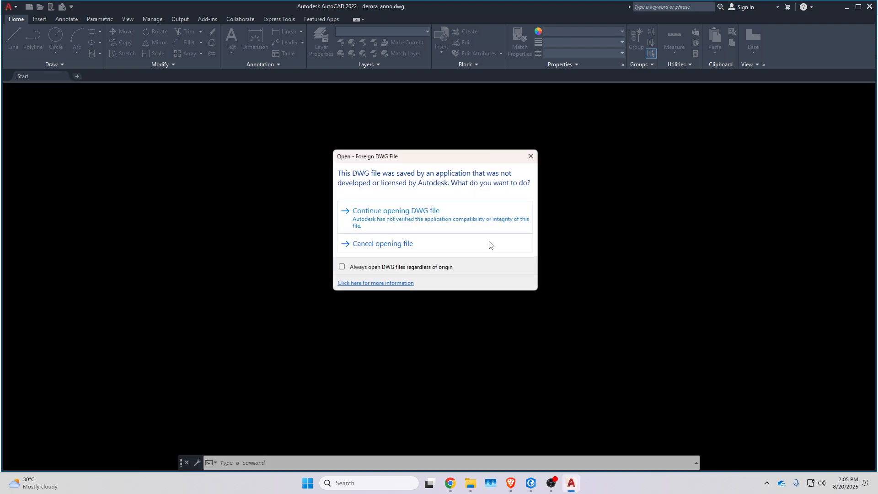
pyautogui.click(417, 222)
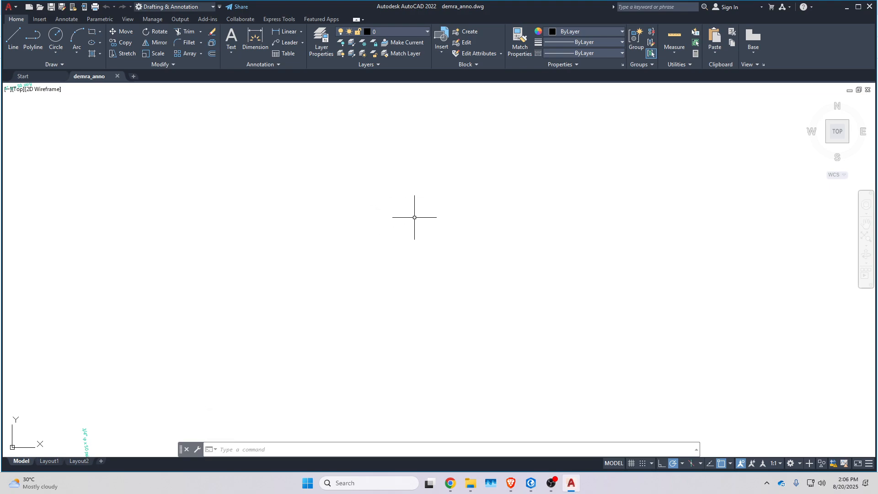
# Zoom to the drawing extents, inspect and select both pipe diameter texts, and clear the selection
pyautogui.middleClick(393, 209)
pyautogui.middleClick(393, 208)
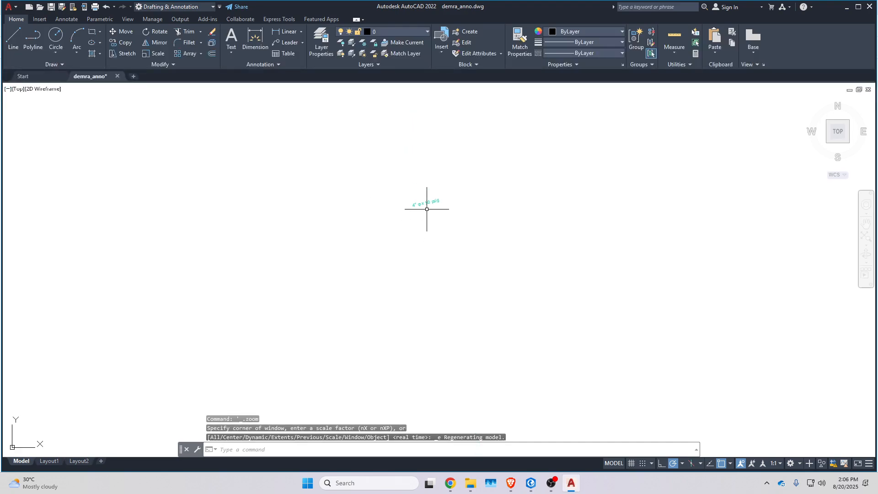
pyautogui.scroll(8, 427, 204)
pyautogui.click(393, 196)
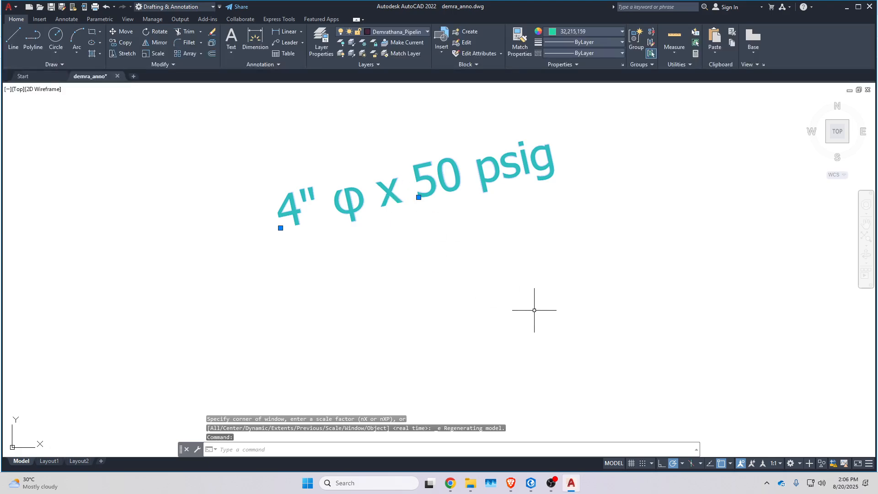
pyautogui.scroll(-6, 457, 202)
pyautogui.moveTo(502, 332); pyautogui.dragTo(443, 274)
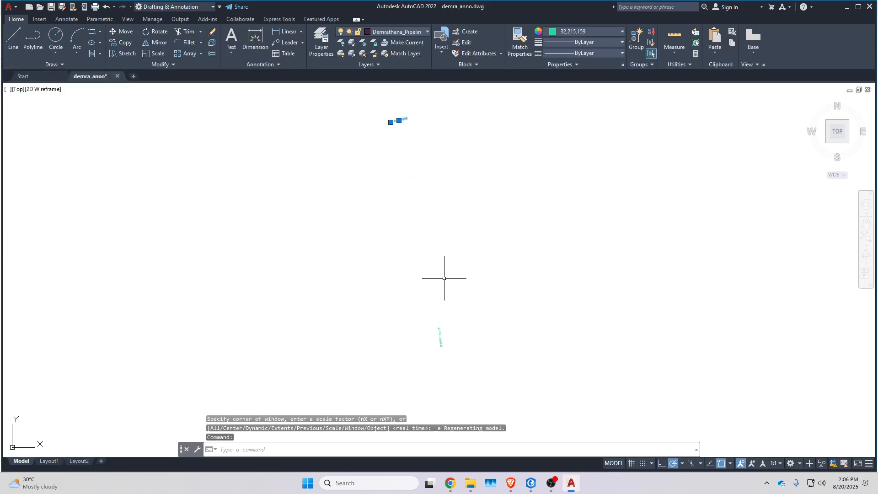
pyautogui.click(438, 337)
pyautogui.moveTo(492, 292); pyautogui.dragTo(487, 302)
pyautogui.scroll(2, 432, 259)
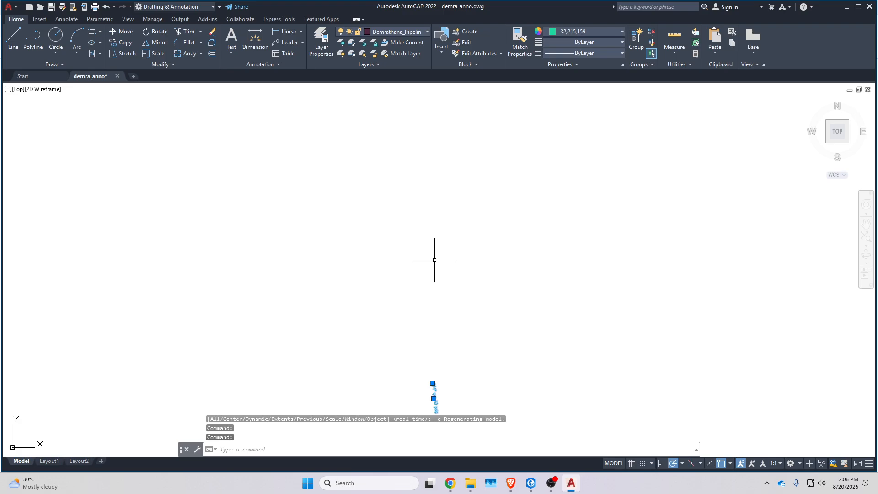
pyautogui.moveTo(434, 259)
pyautogui.mouseDown()
pyautogui.moveTo(469, 236)
pyautogui.moveTo(455, 266)
pyautogui.mouseUp()
pyautogui.scroll(-2, 469, 237)
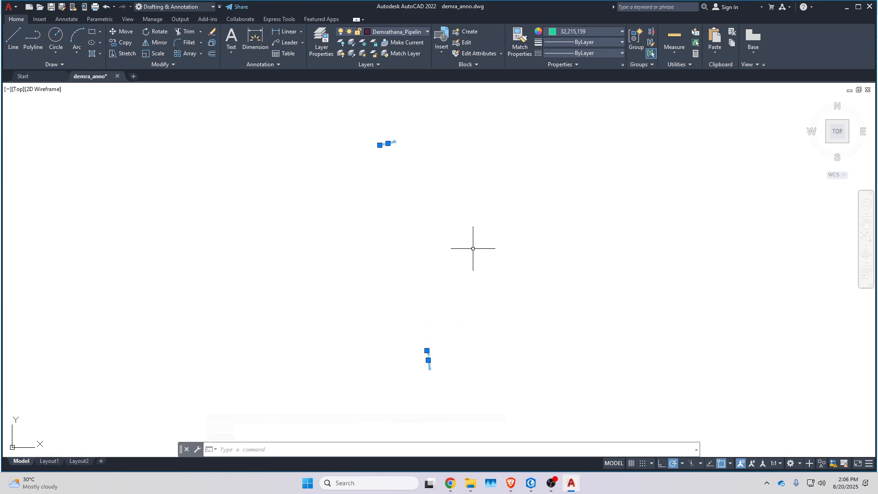
pyautogui.press('Escape')
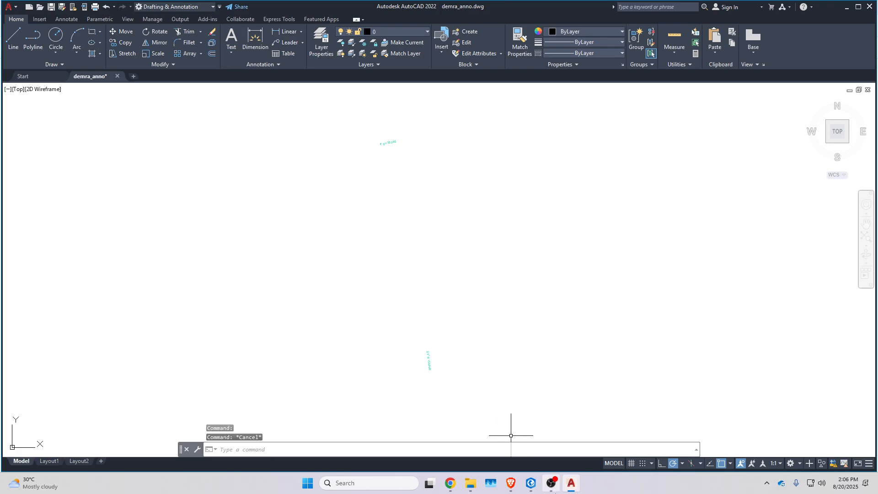